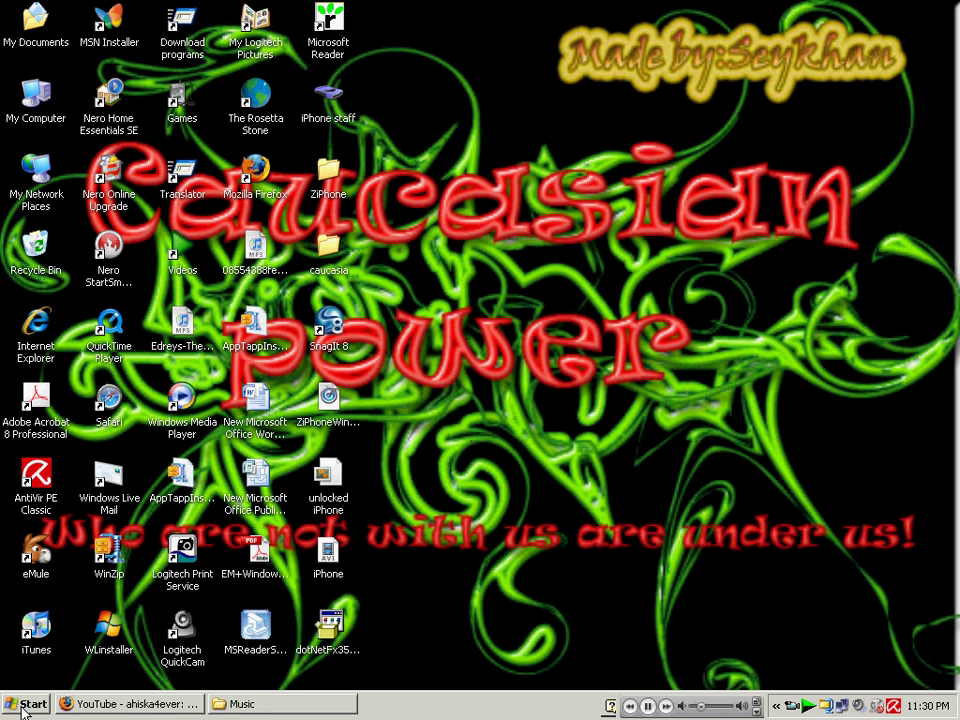
In the Folder Options of My Computer, turn off hiding extensions for known file types and close the window
click(26, 705)
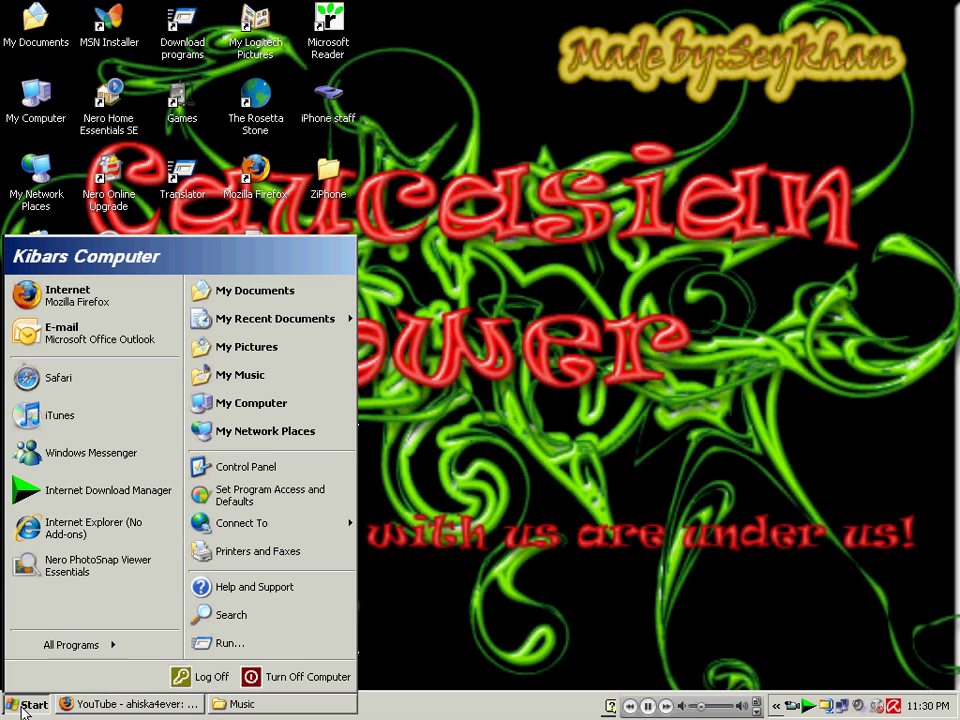
click(251, 405)
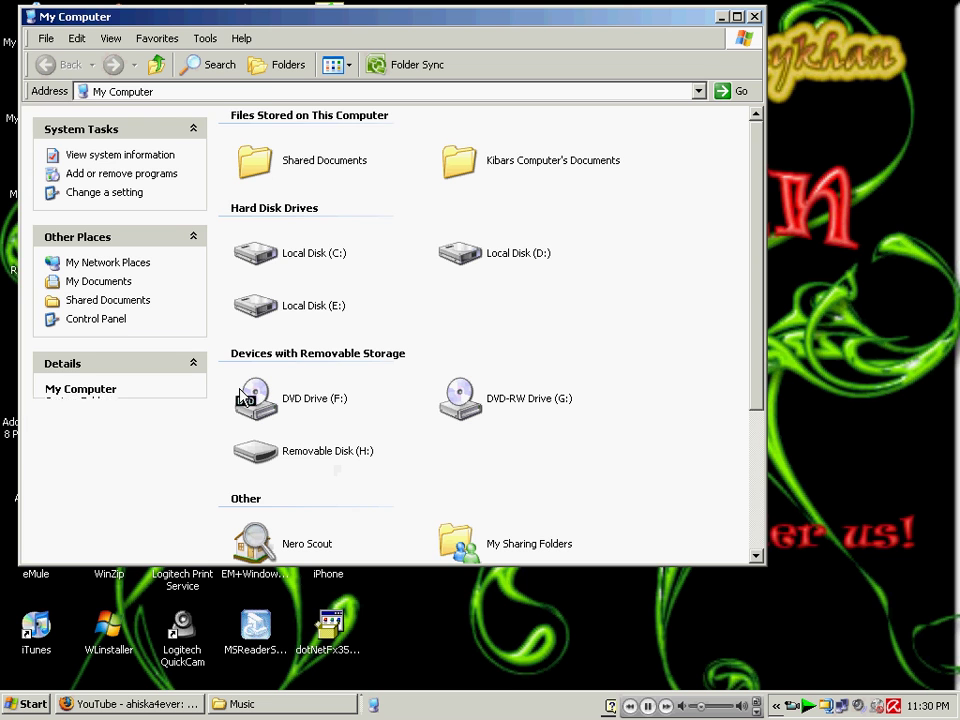
click(205, 39)
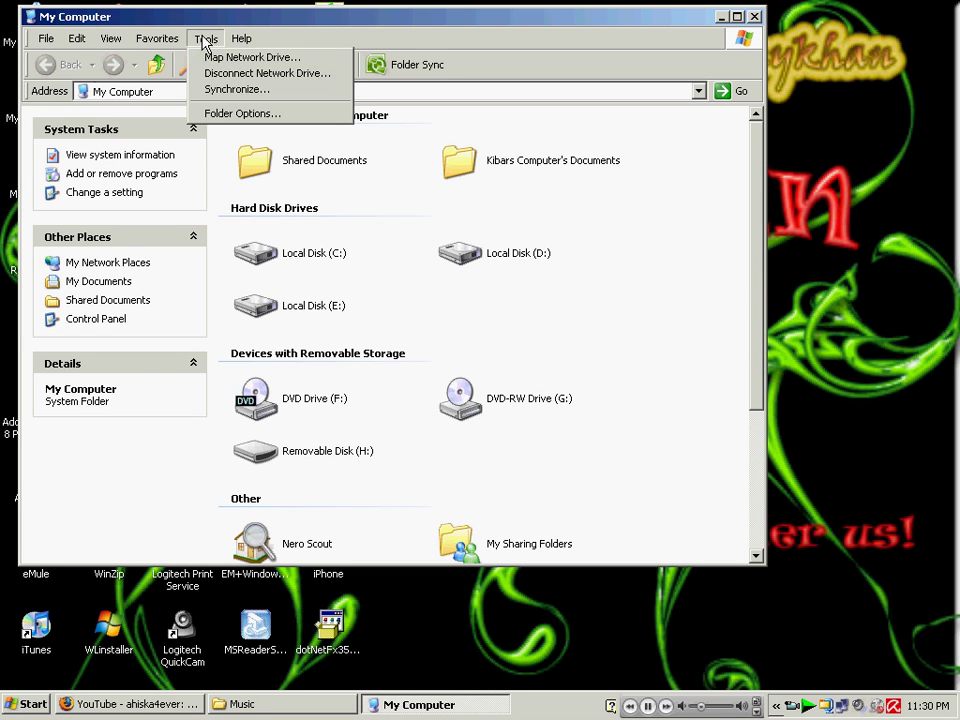
click(228, 114)
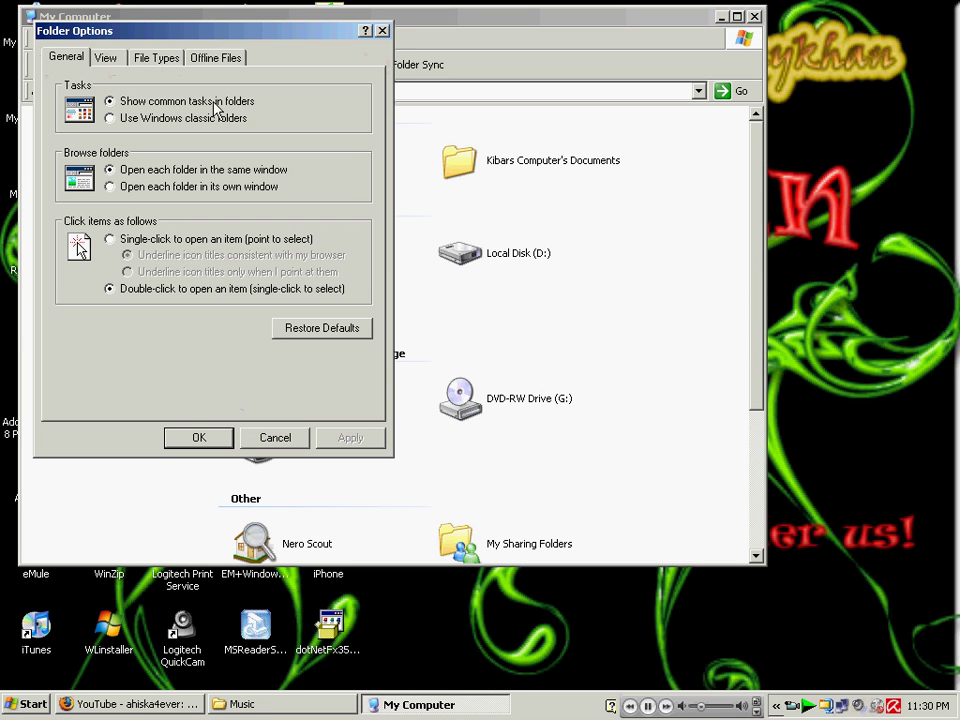
click(106, 58)
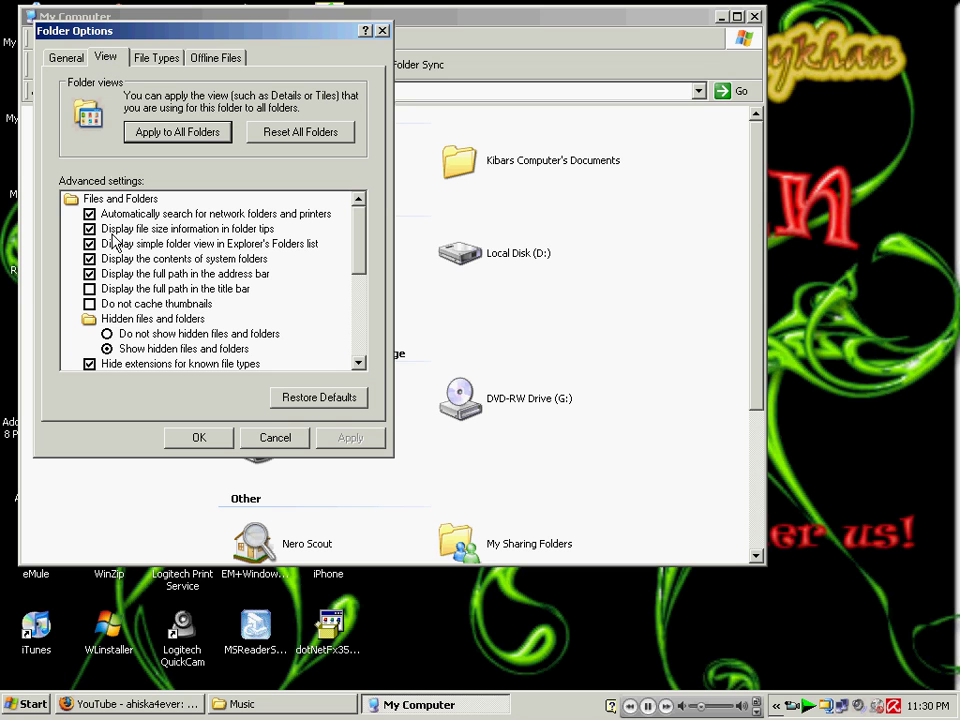
click(89, 364)
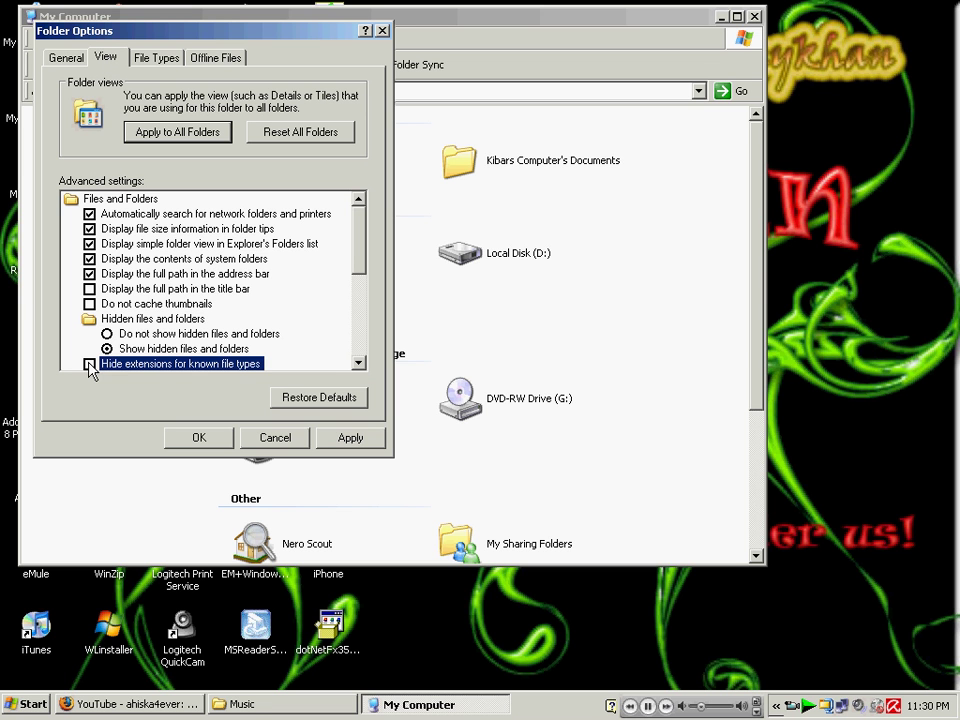
click(197, 438)
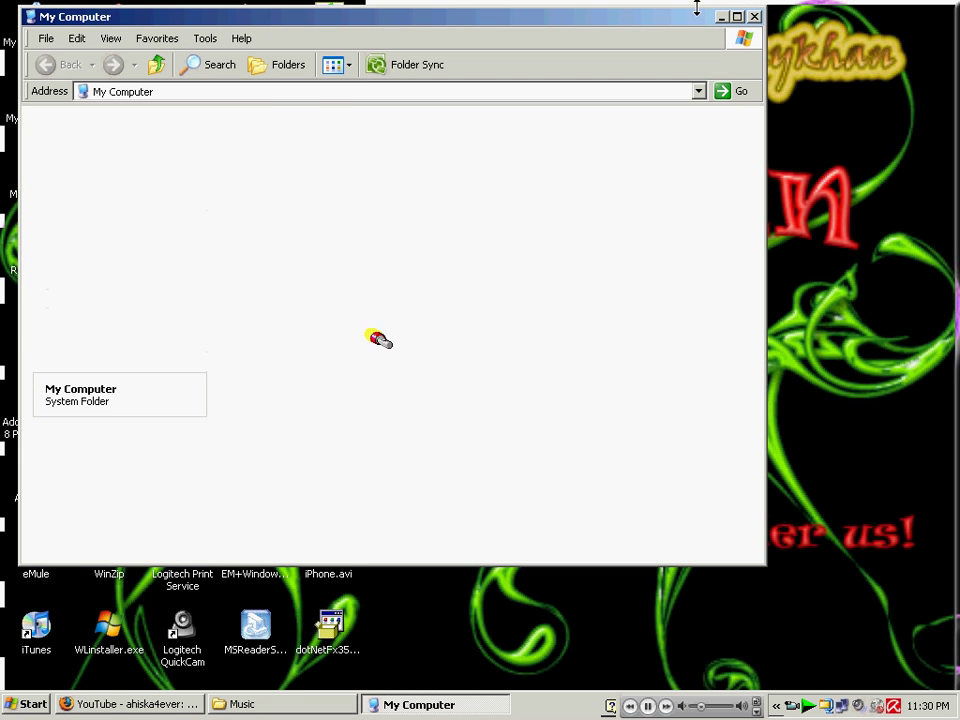
click(755, 17)
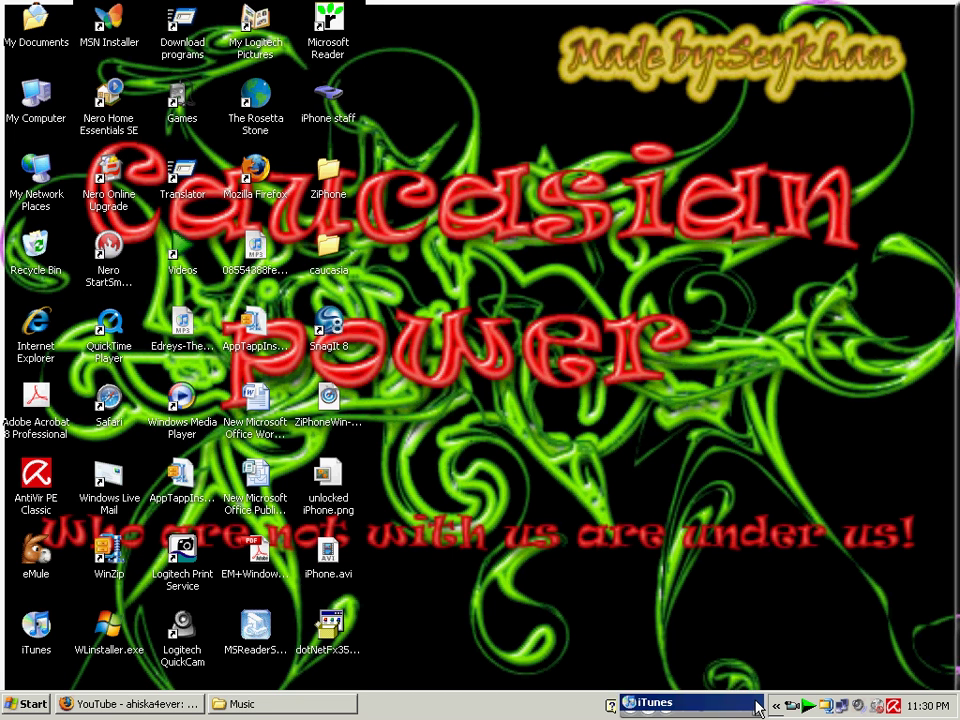
Switch to iTunes, preview the second "МНОГОТОЧИЕ - КРУЖИТСЯ СНЕГ" track in the music library and pause it
click(757, 706)
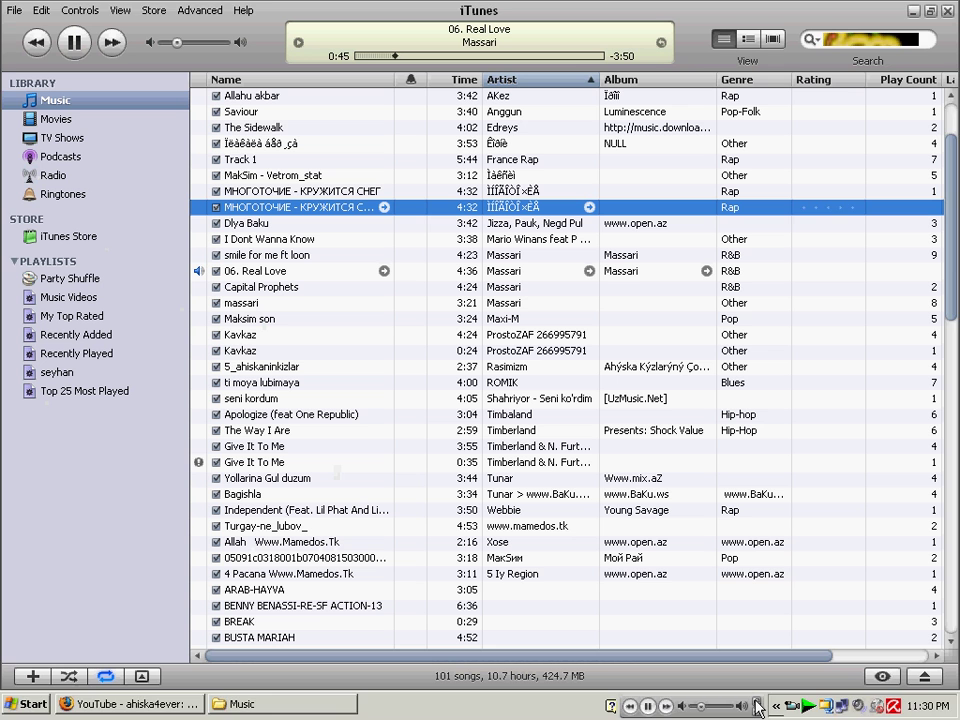
click(287, 208)
key(Down)
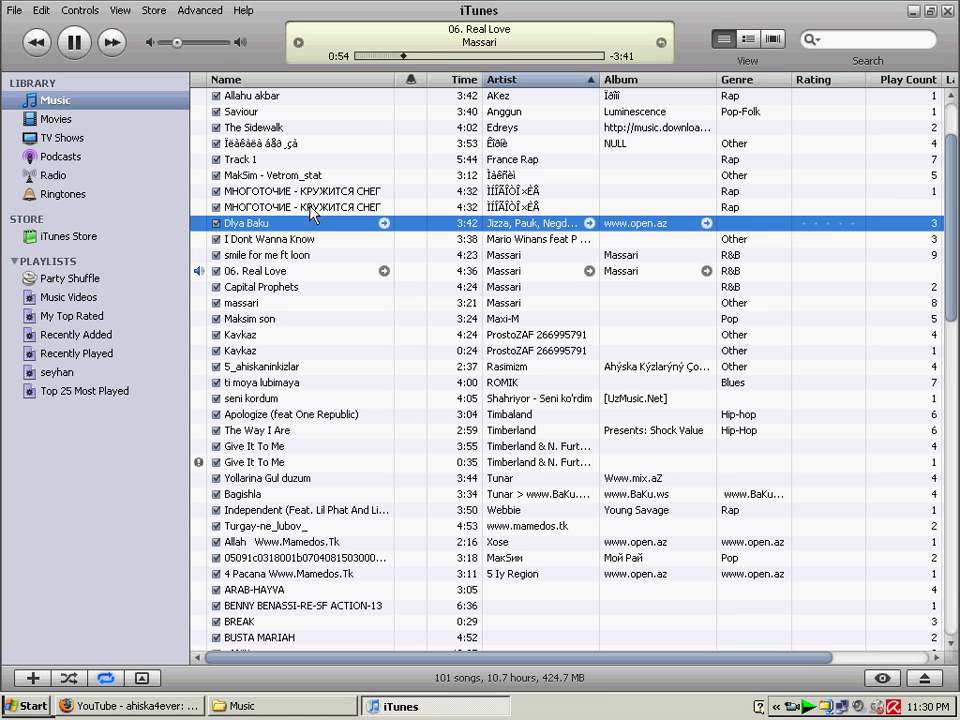
double_click(311, 212)
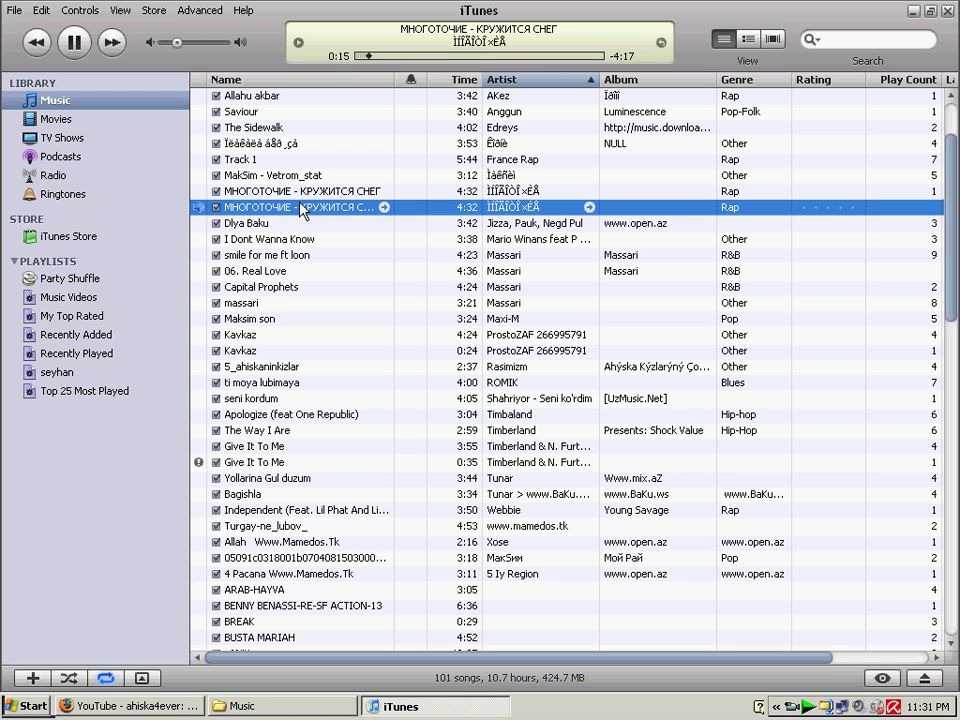
click(374, 56)
click(72, 42)
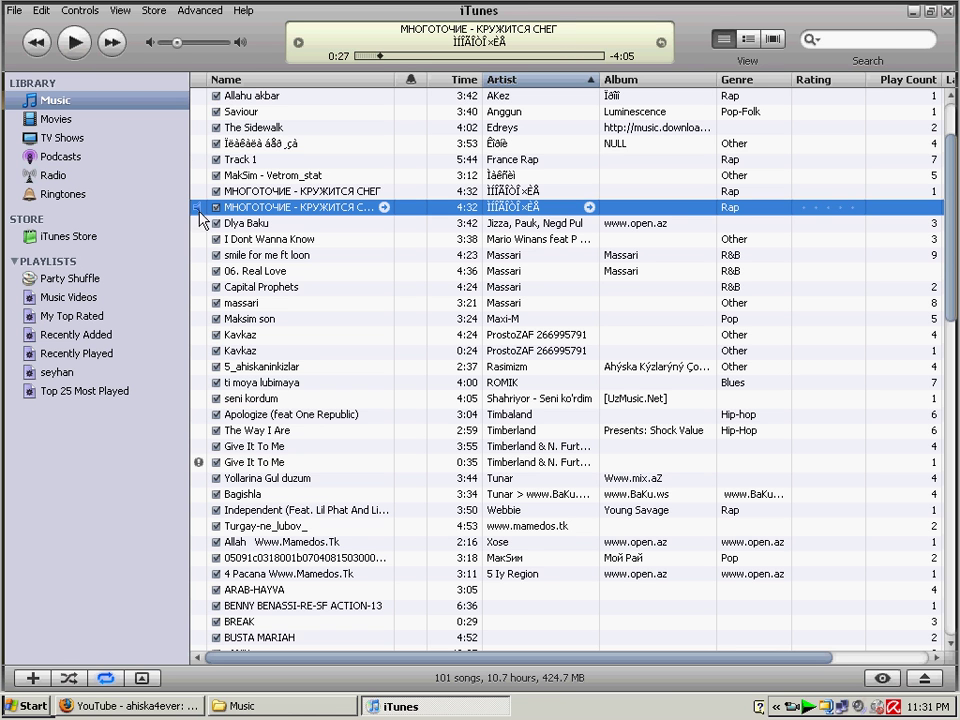
Set the import encoder to AAC Encoder in the advanced importing preferences and confirm
click(42, 12)
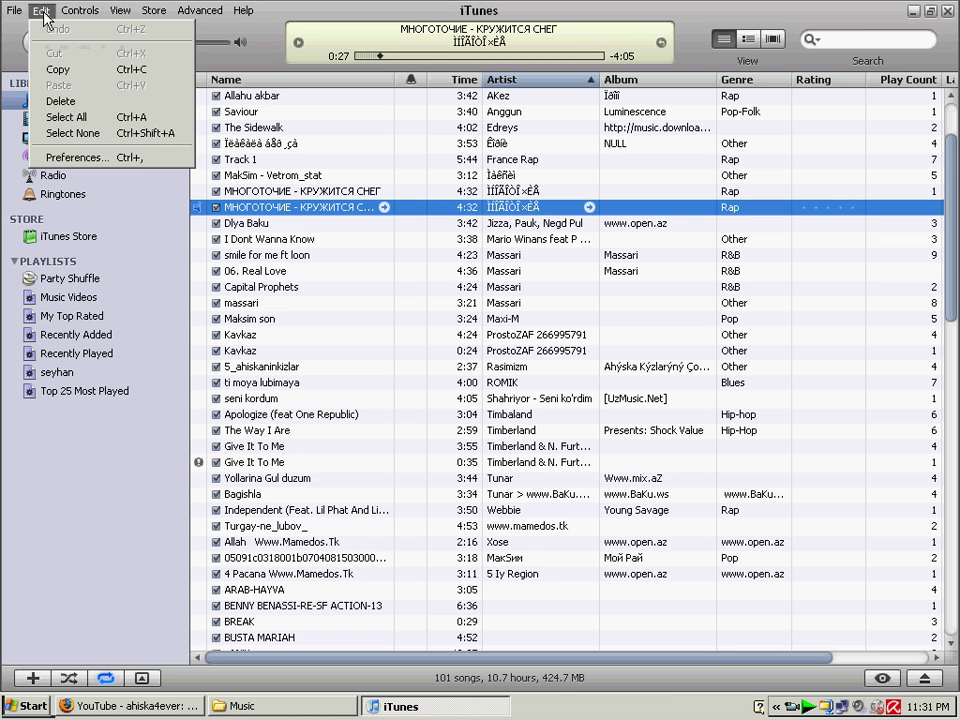
click(86, 160)
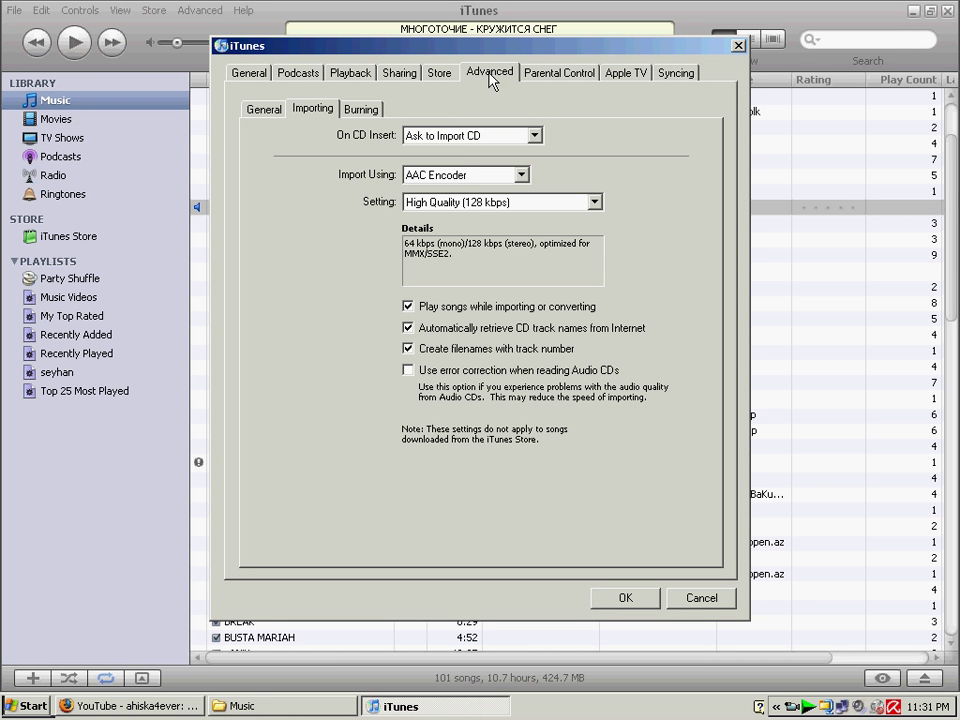
click(521, 178)
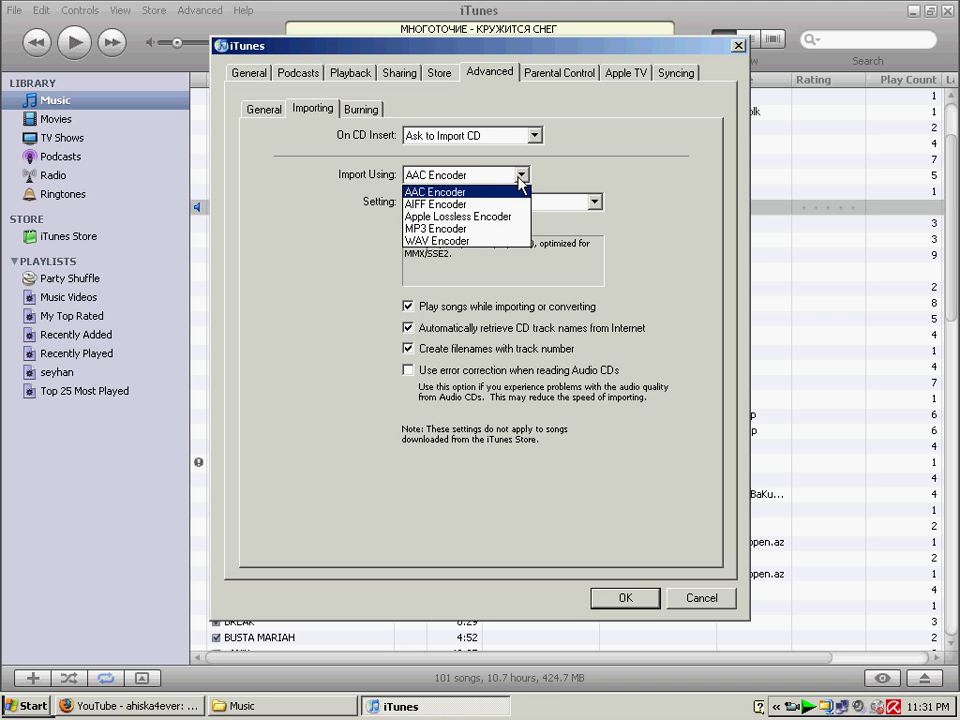
click(442, 193)
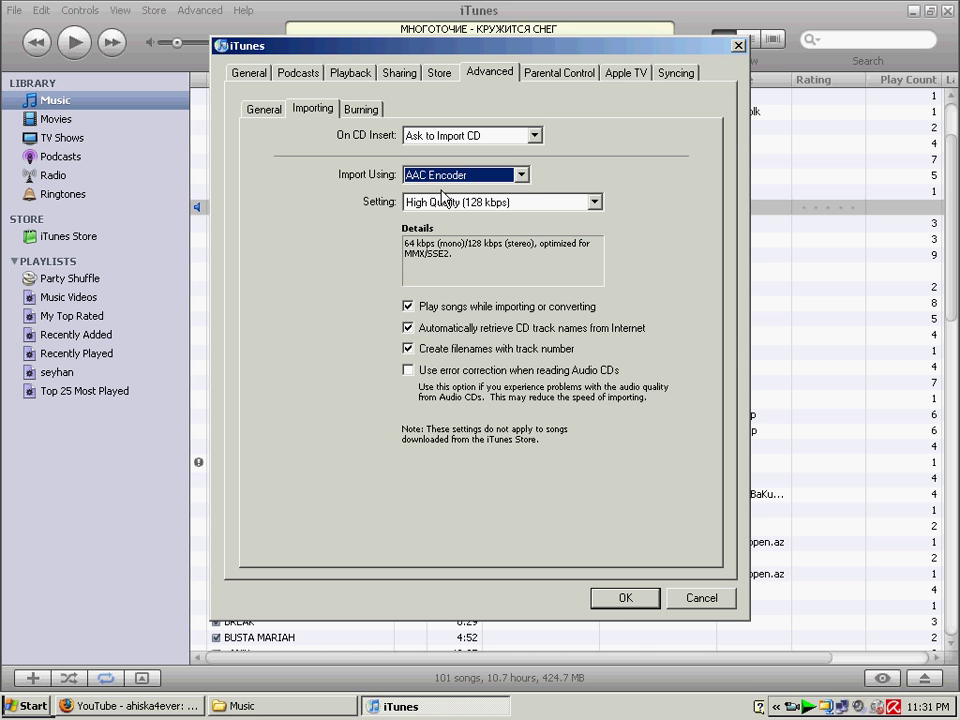
click(622, 598)
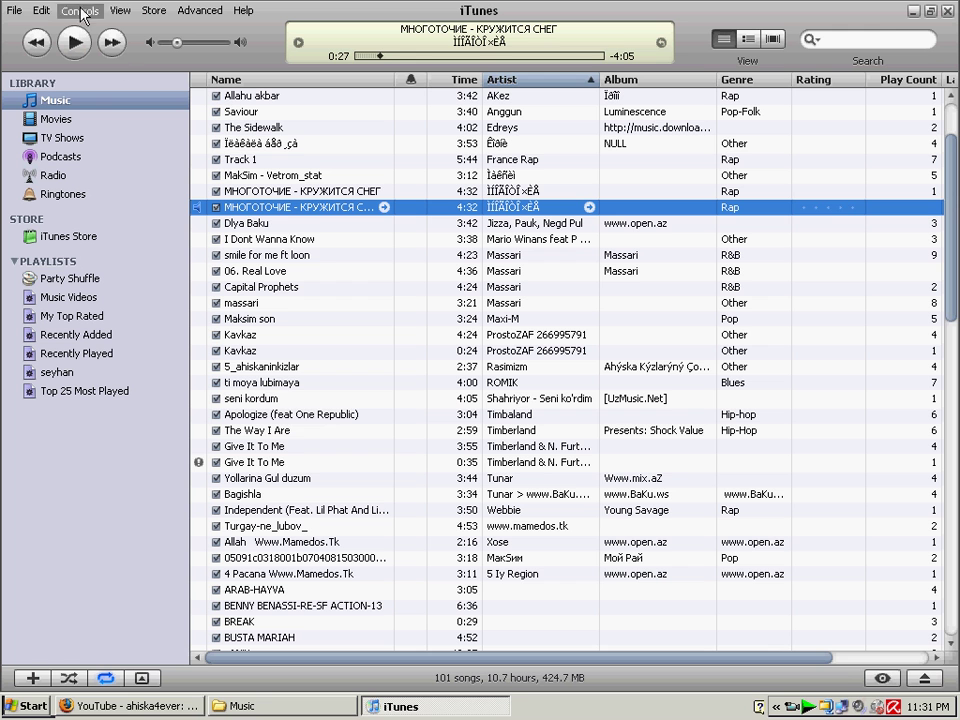
Open the info of the previewed track and set its start time to 0:25
right_click(256, 208)
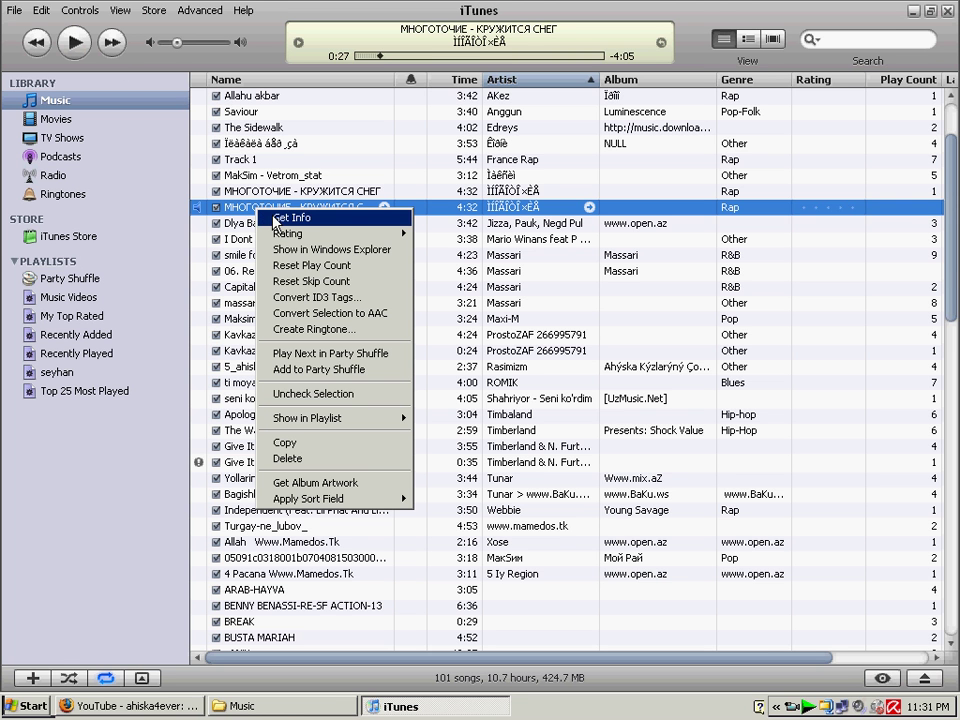
click(276, 219)
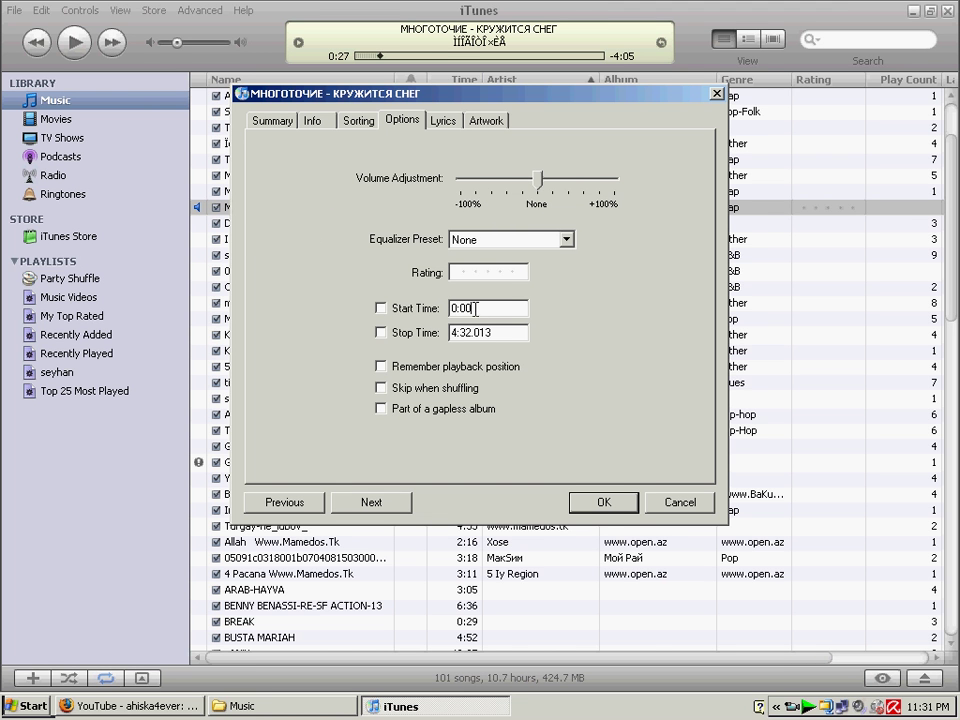
key(BackSpace)
key(BackSpace)
text(:25)
Set the track's stop time to 0:50 and confirm the track options
click(493, 333)
key(BackSpace)
key(BackSpace)
key(BackSpace)
key(BackSpace)
key(BackSpace)
key(BackSpace)
key(BackSpace)
text(0)
text(50)
click(595, 503)
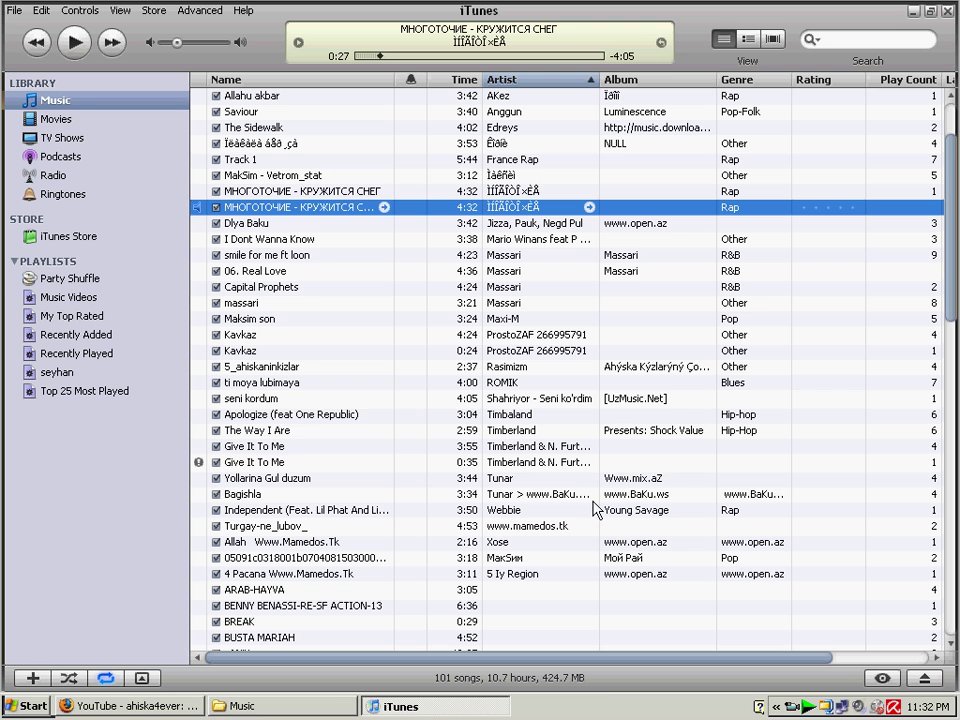
Convert the trimmed track to AAC and pause playback of the new short copy
right_click(283, 207)
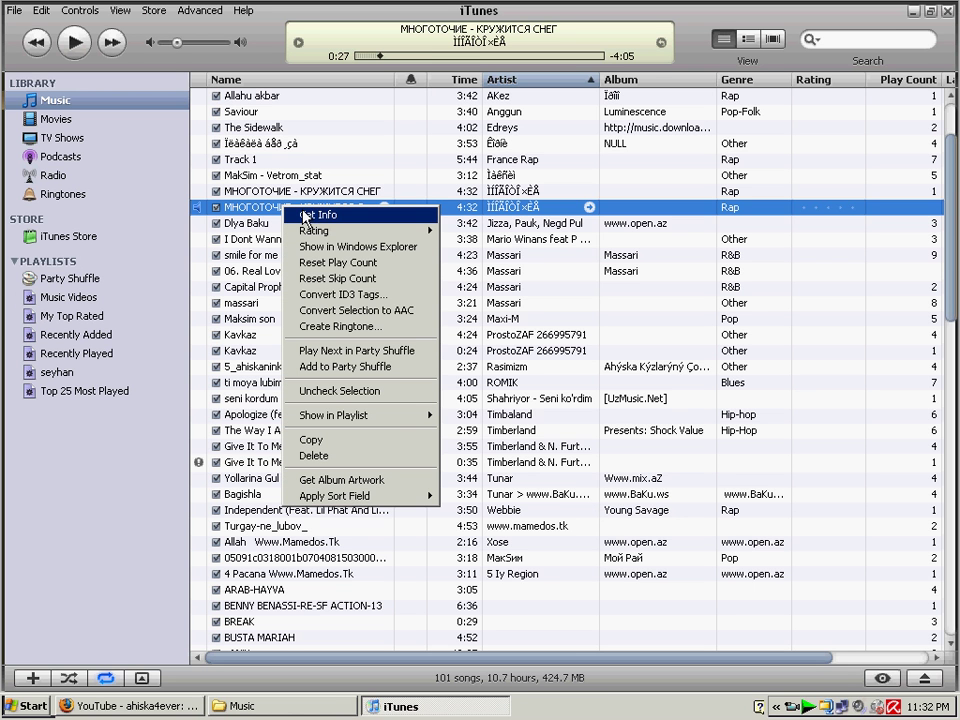
click(326, 314)
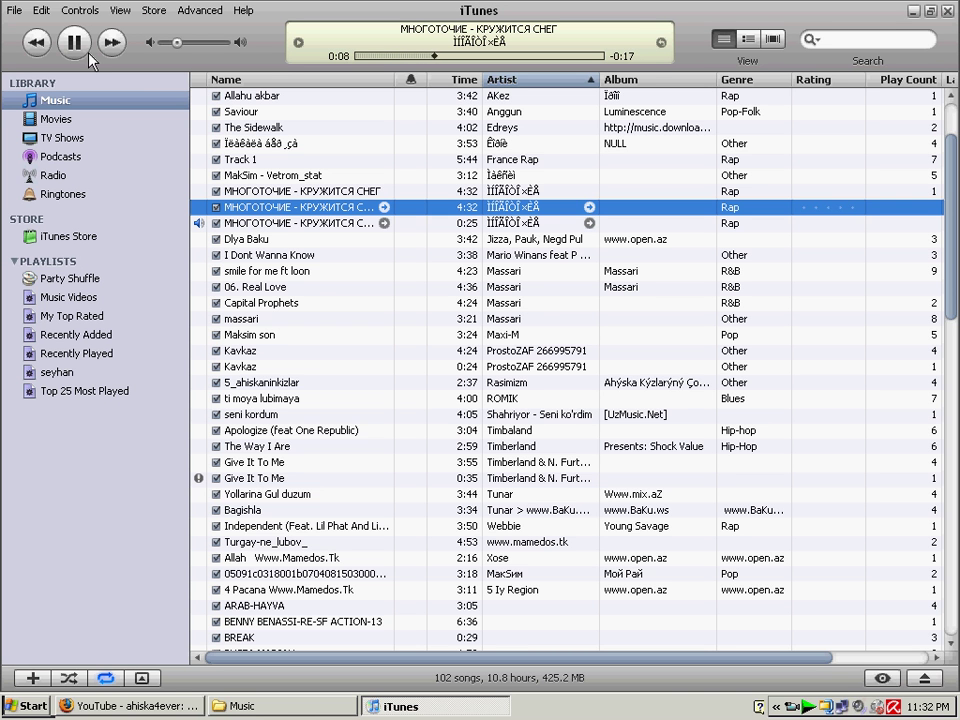
click(268, 224)
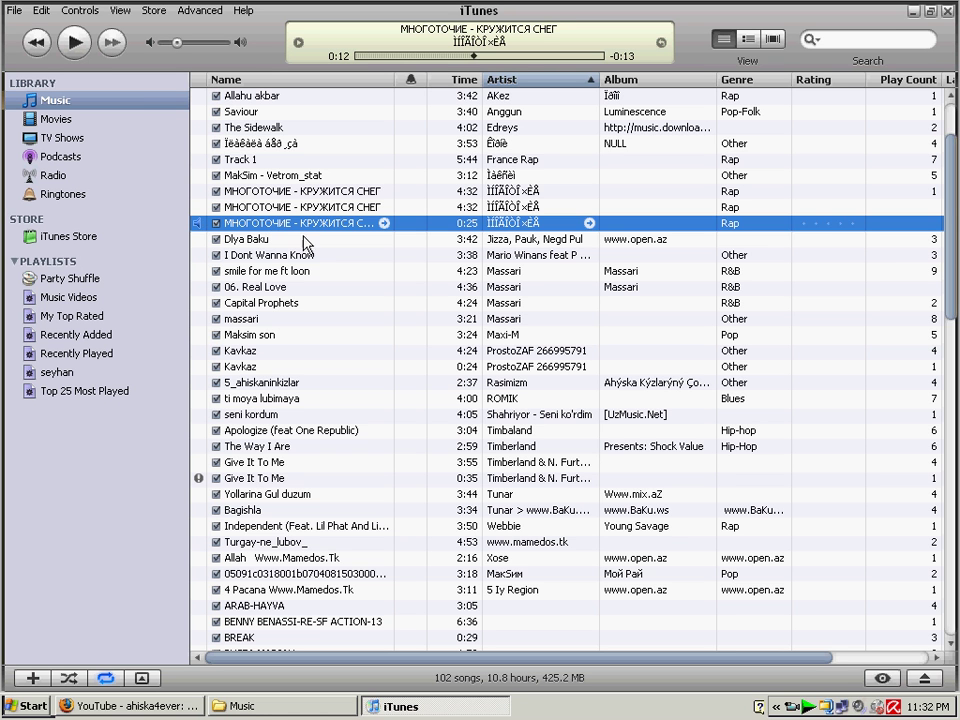
key(space)
Show the short copy of the track in Windows Explorer
right_click(298, 232)
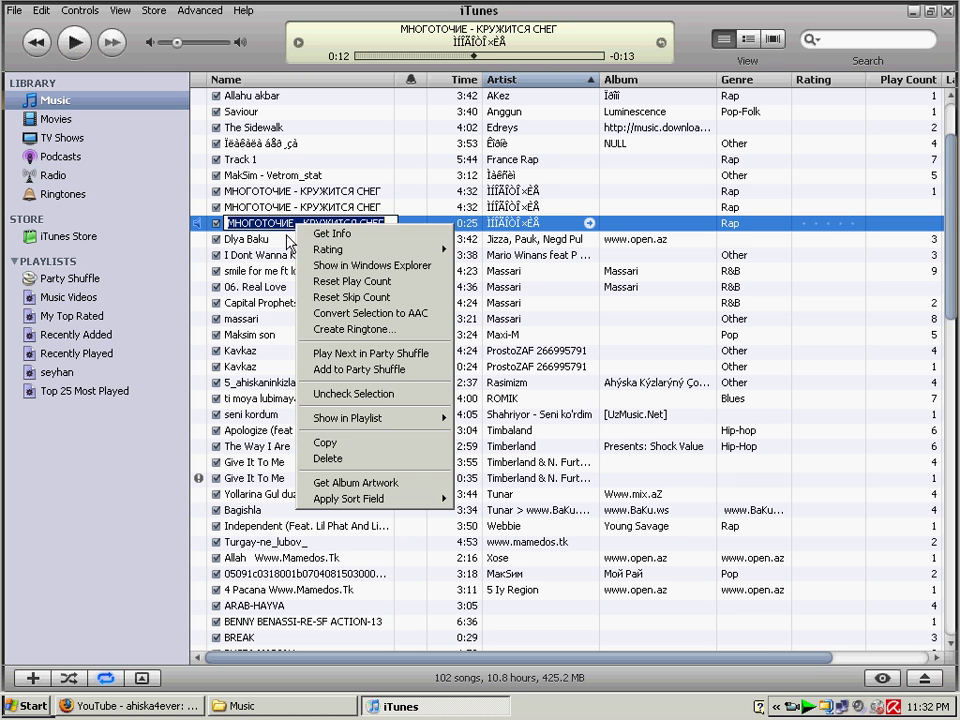
click(288, 236)
click(288, 224)
right_click(287, 224)
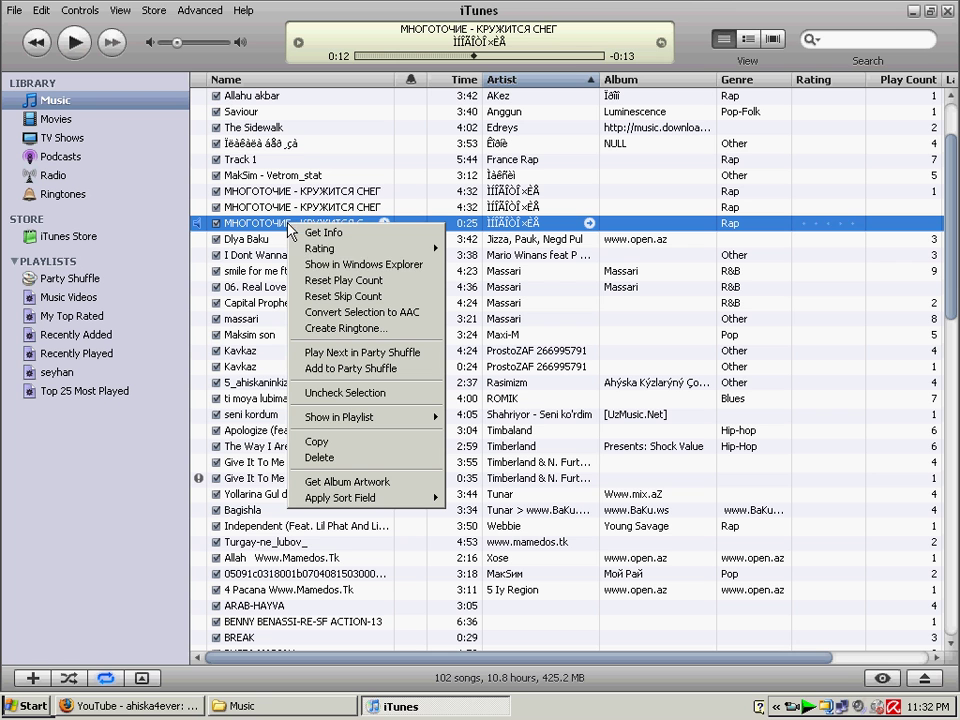
click(328, 266)
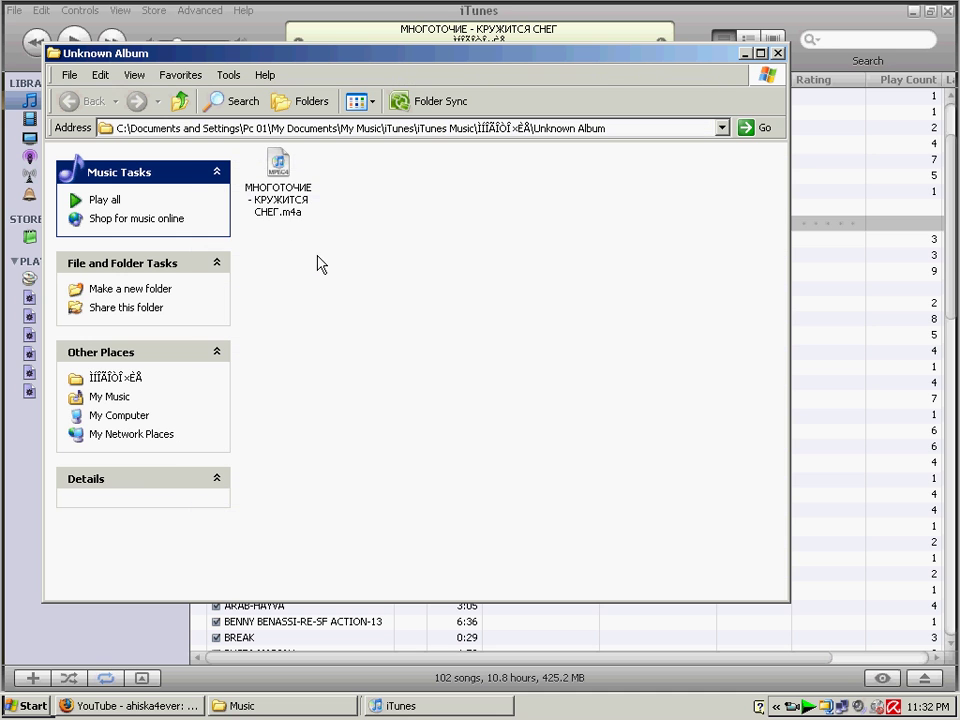
click(350, 219)
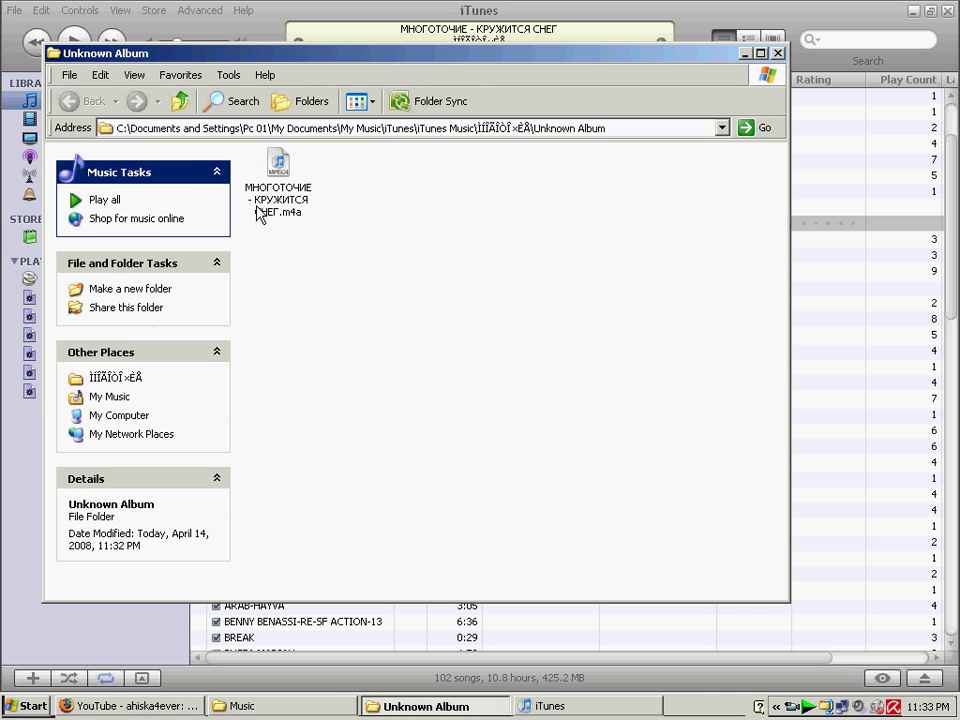
Rename the converted file's extension to .m4r and confirm the extension change
right_click(284, 193)
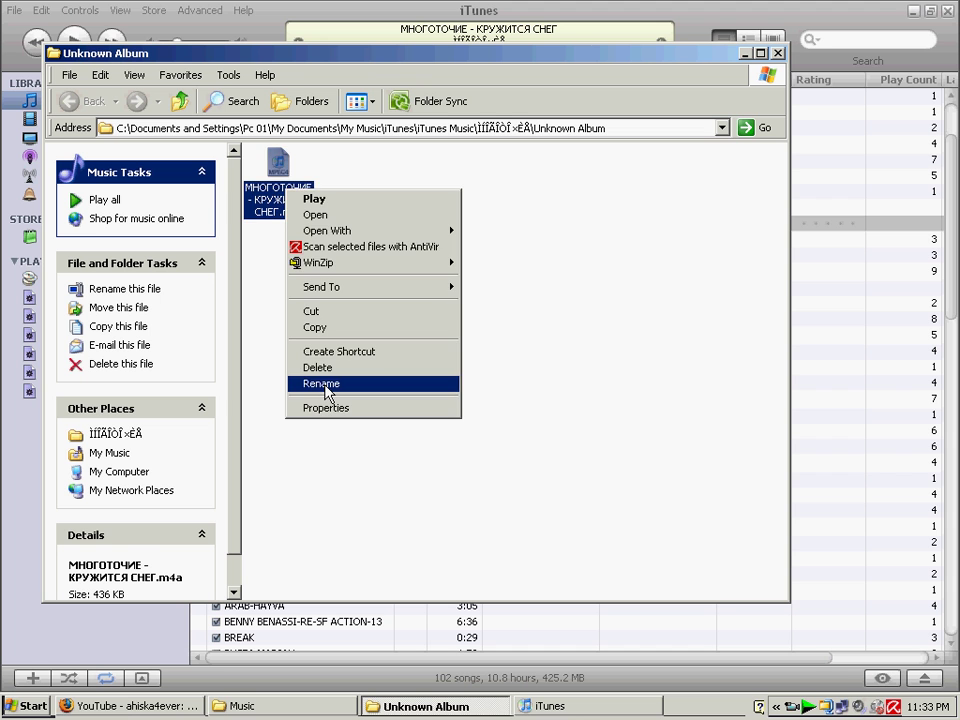
click(325, 385)
click(304, 216)
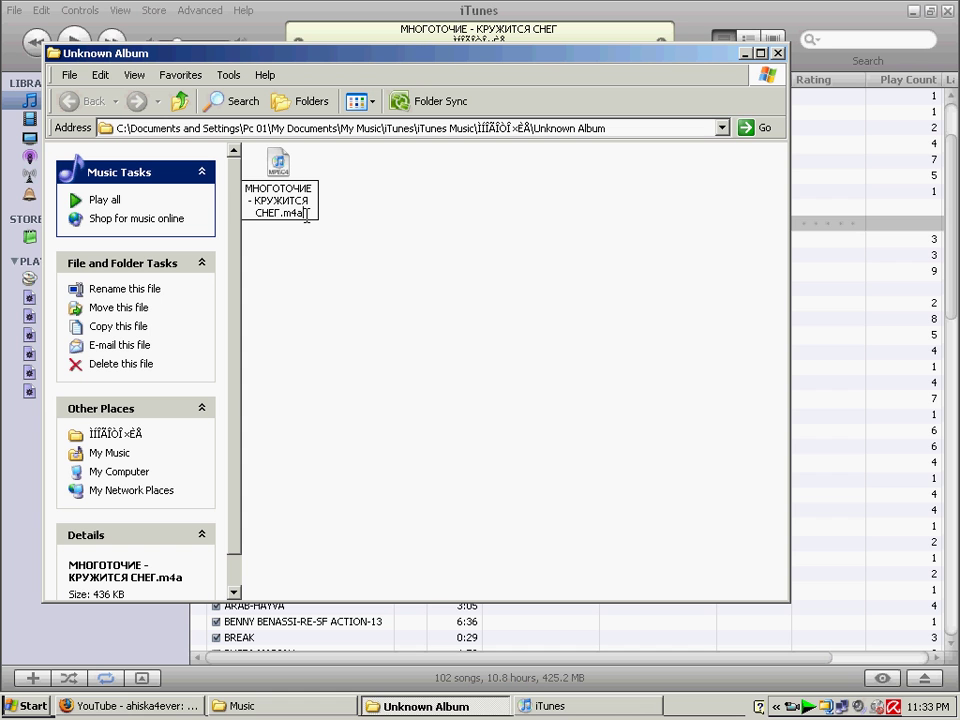
key(BackSpace)
text(r)
key(Return)
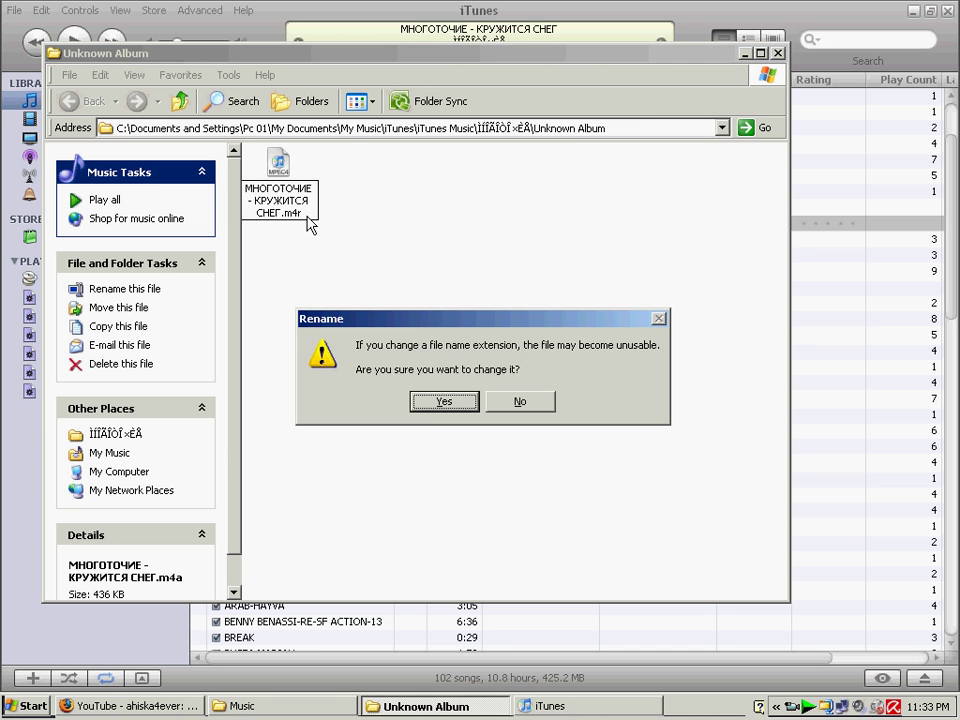
click(431, 408)
click(428, 403)
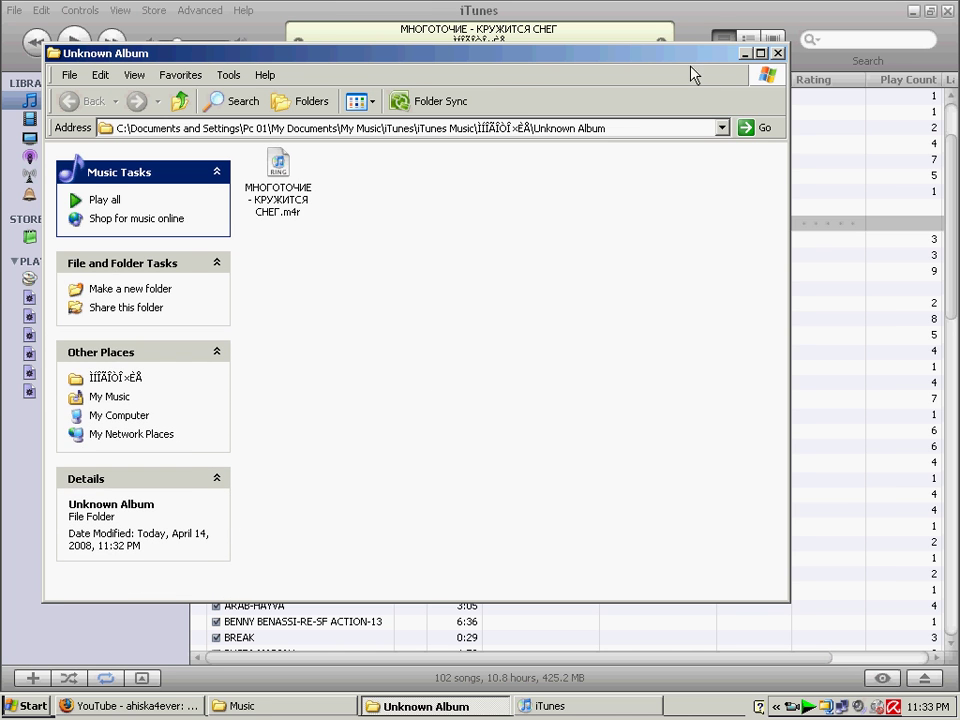
Restore iTunes to a smaller window and arrange it side by side with the Unknown Album folder window
drag(556, 50, 826, 78)
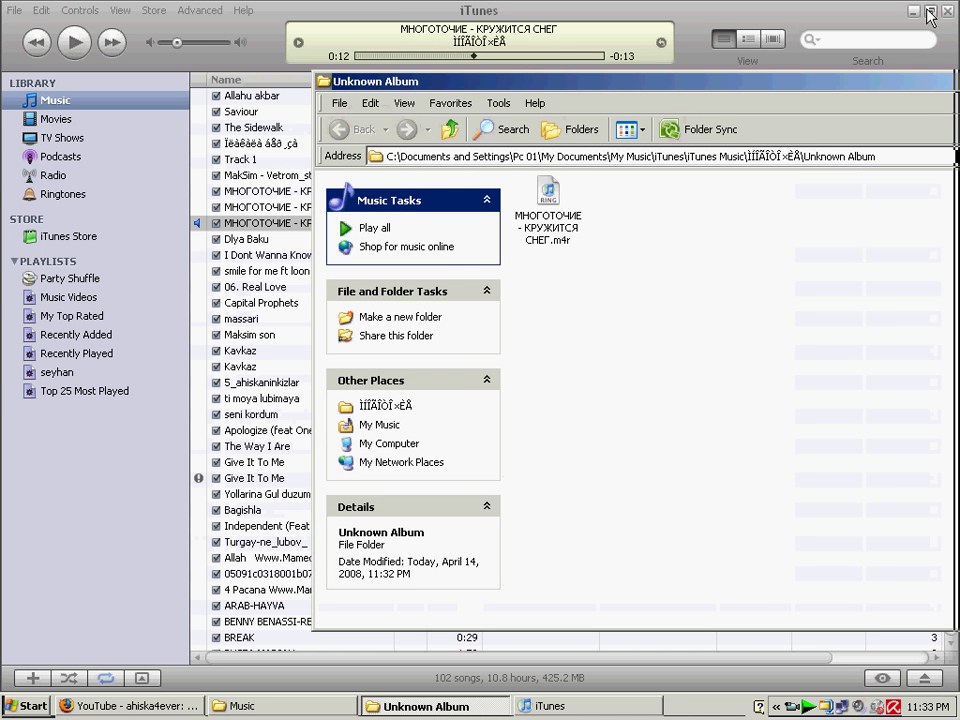
click(929, 12)
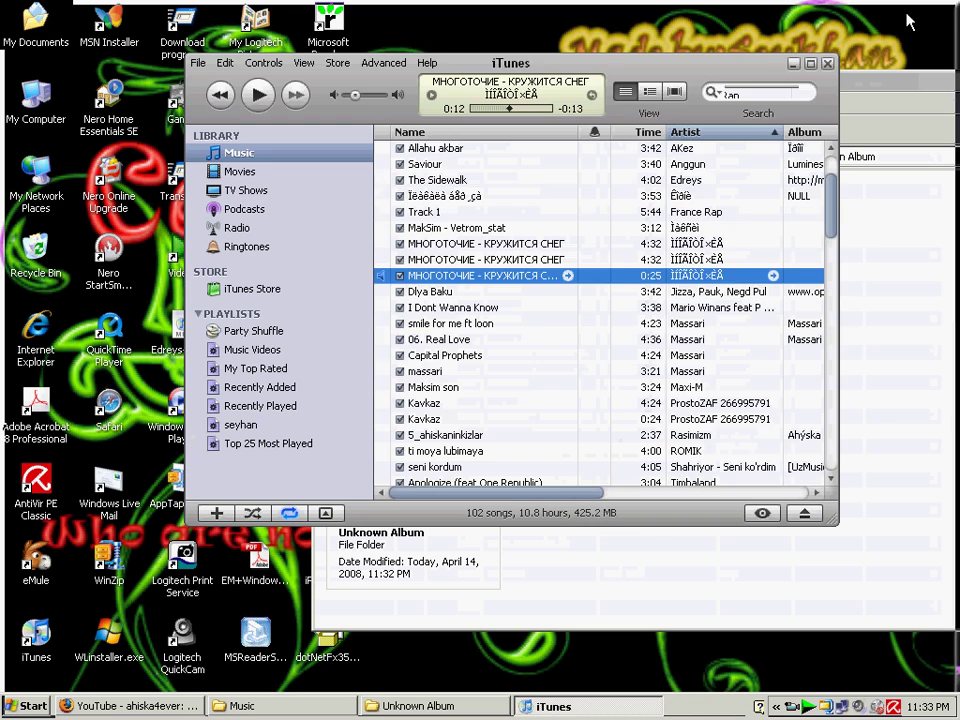
drag(866, 90, 364, 171)
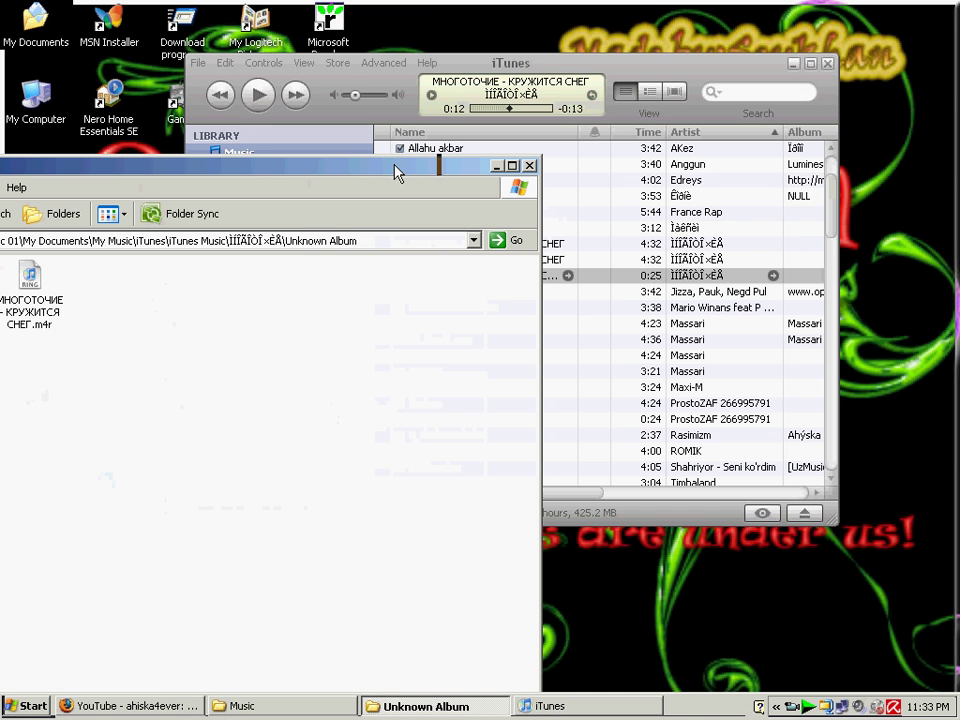
click(470, 62)
drag(470, 62, 728, 0)
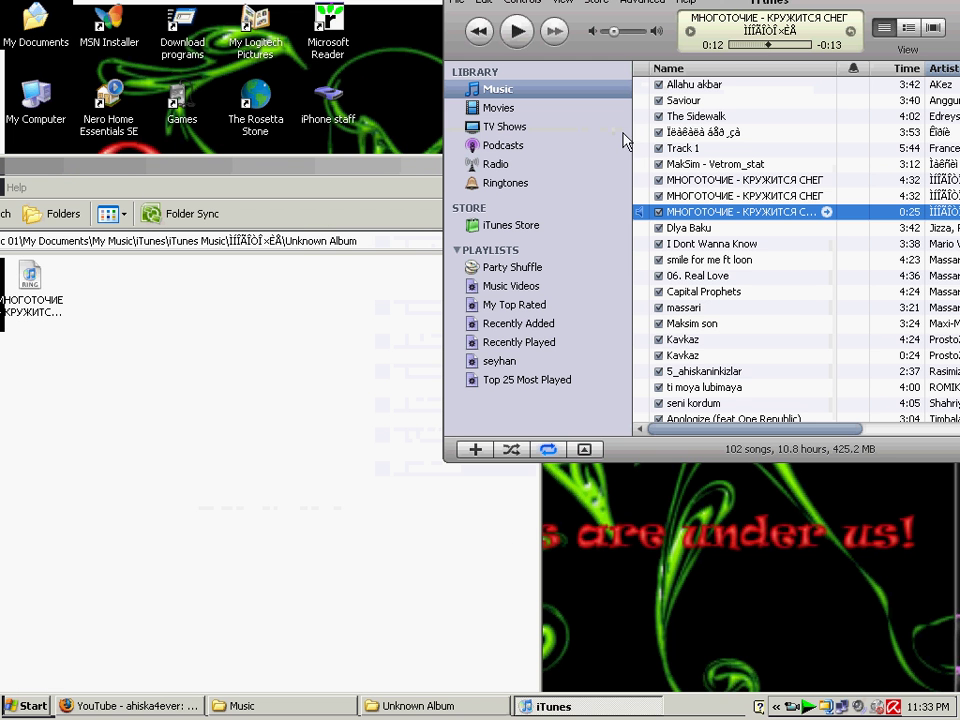
Add the .m4r file from the folder to the iTunes Ringtones library and maximize the iTunes window
click(484, 184)
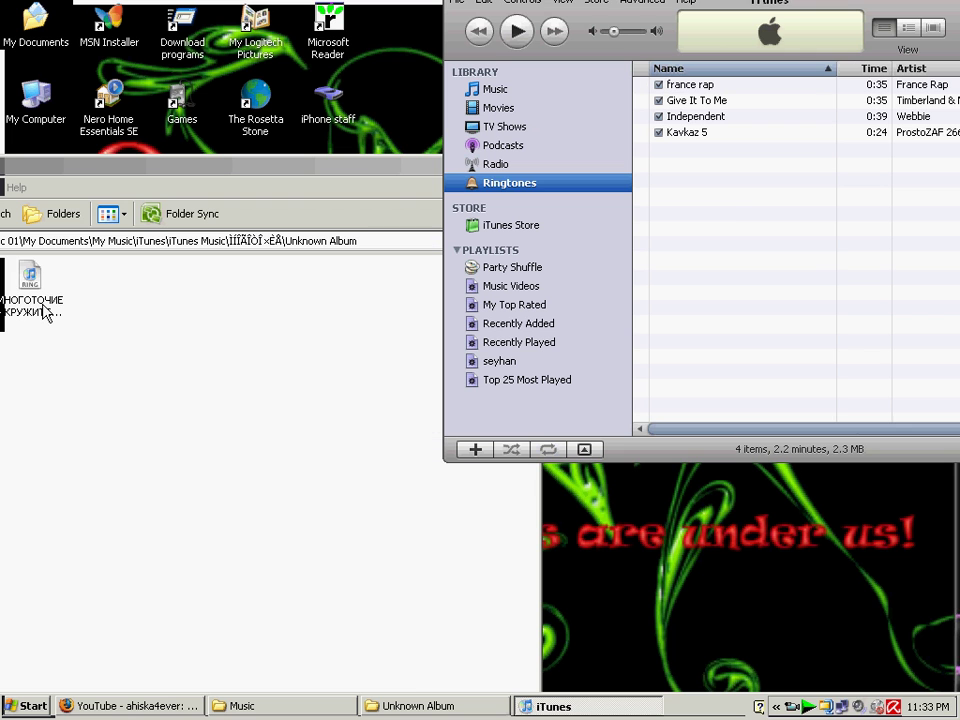
drag(44, 313, 719, 195)
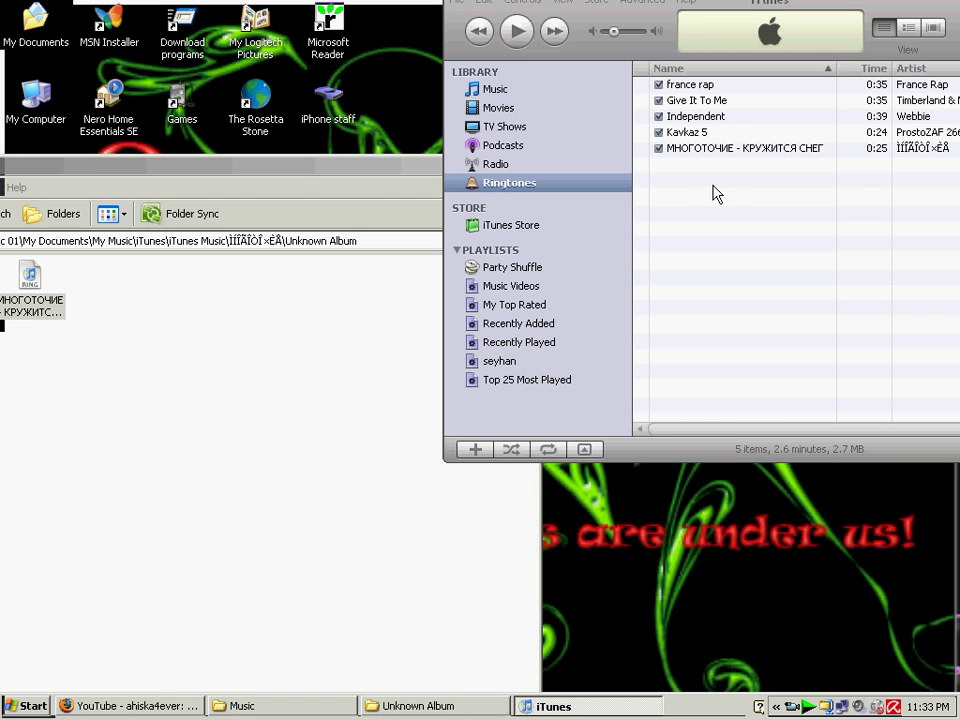
drag(222, 165, 622, 194)
click(833, 15)
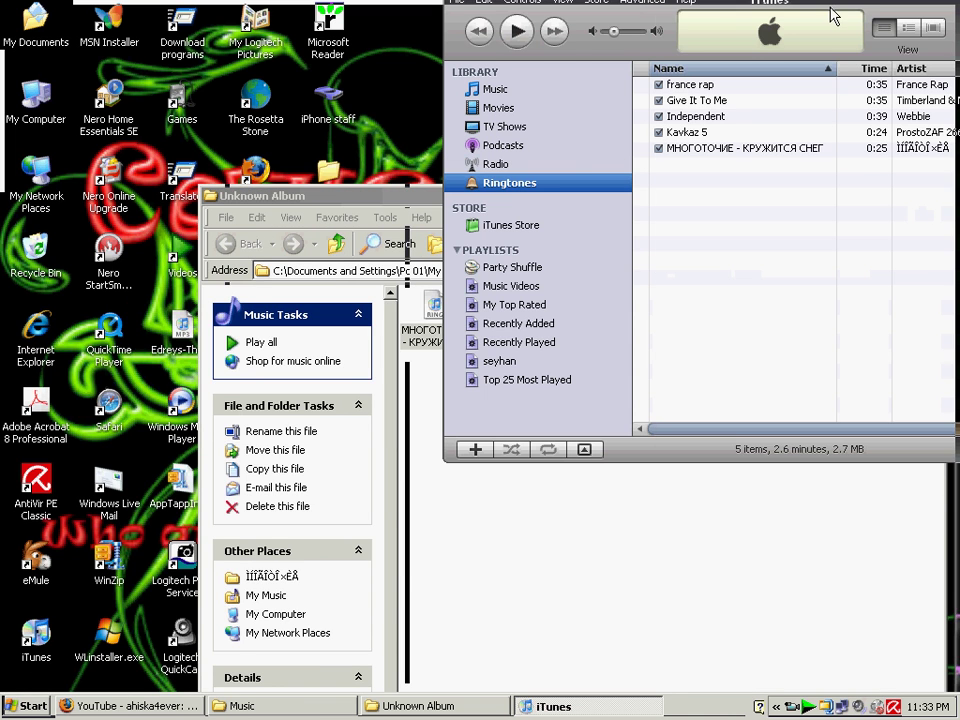
double_click(830, 10)
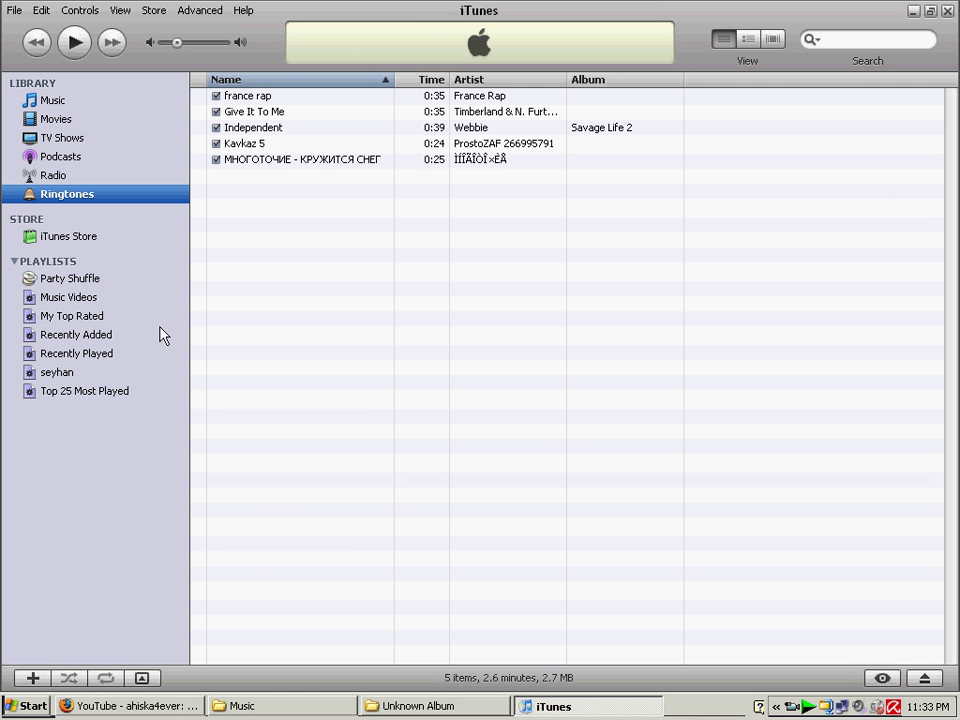